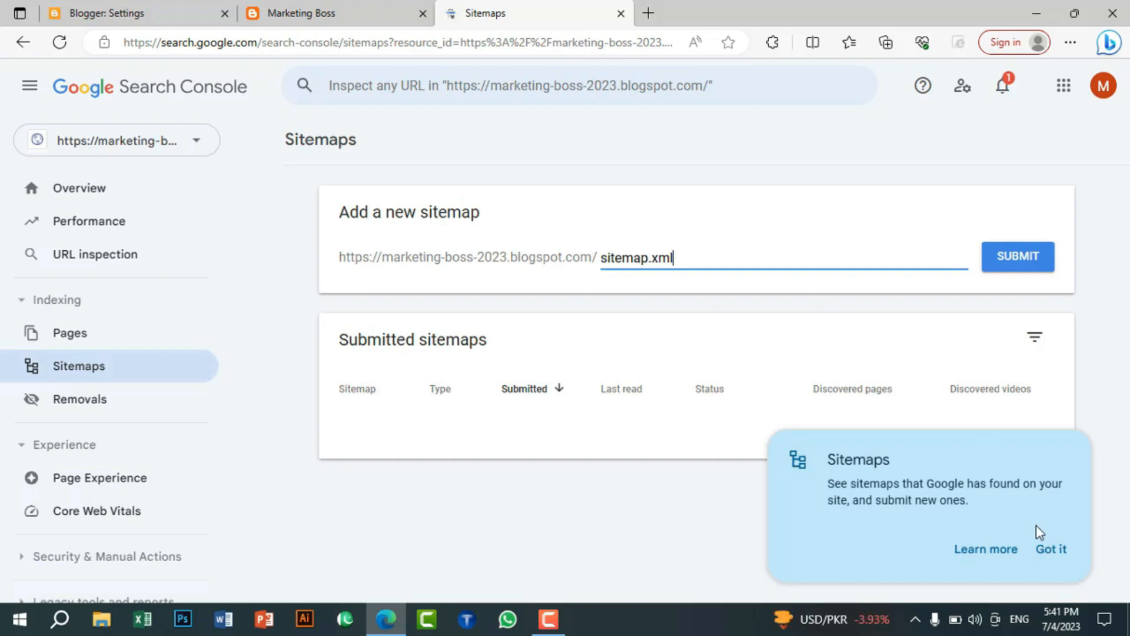
Step: Submit sitemap.xml as a new sitemap for the blog and dismiss the notices
click(1045, 550)
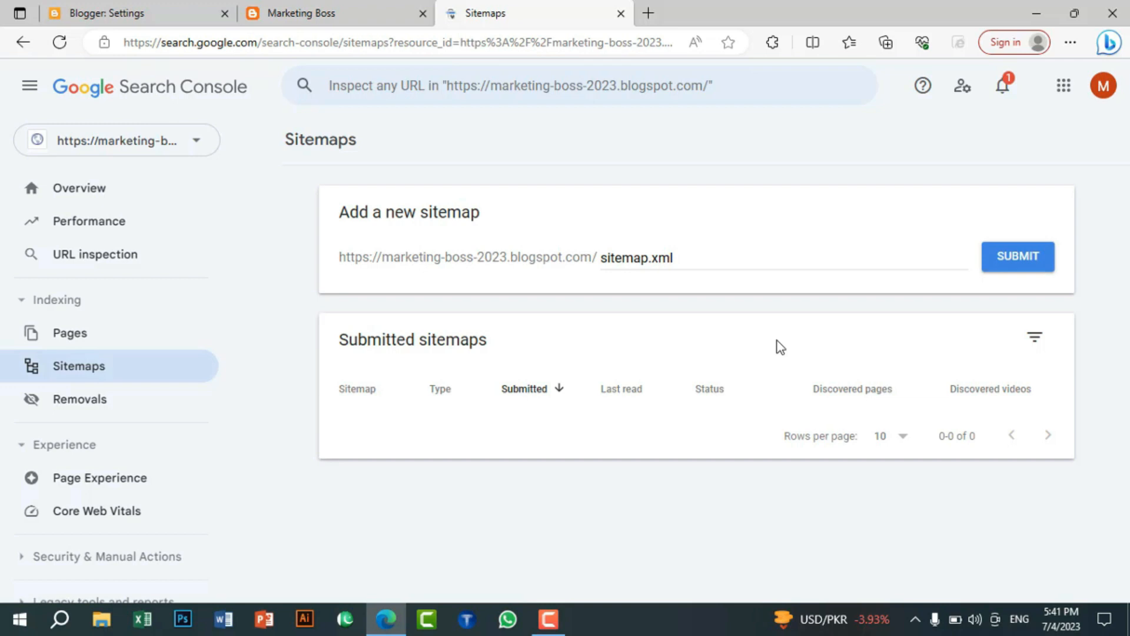
click(1003, 264)
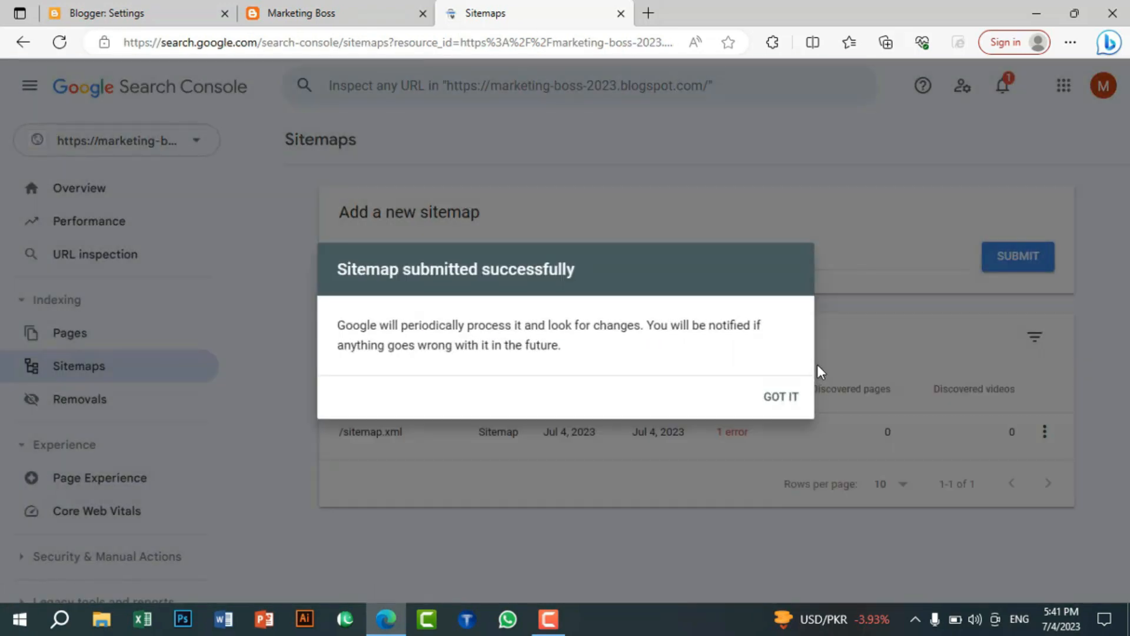
click(792, 401)
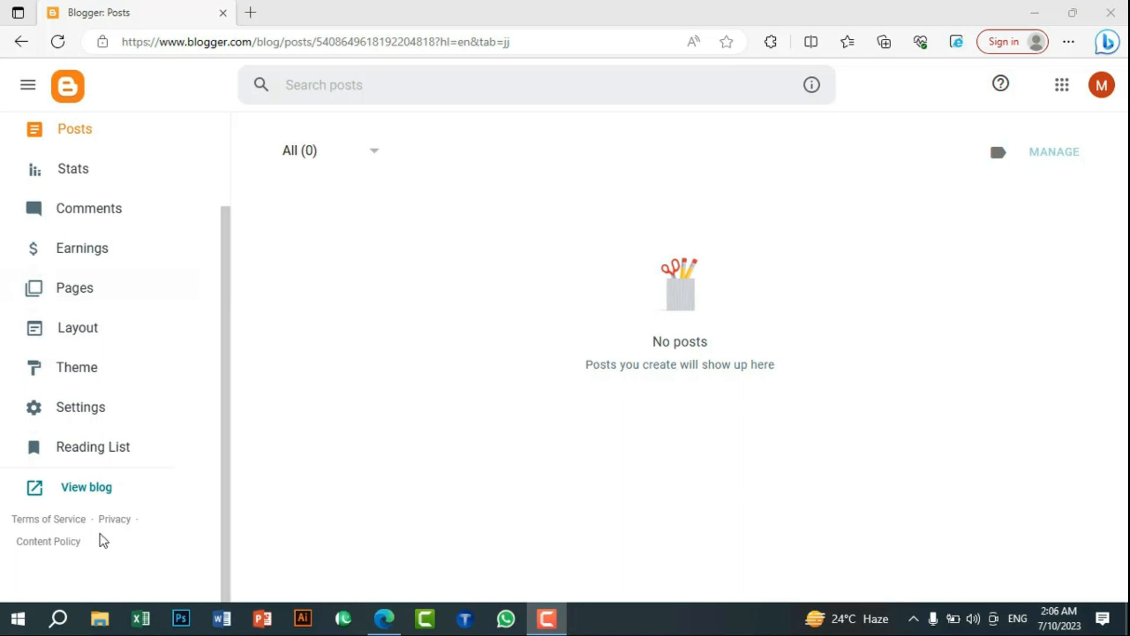
Step: Open the live blog from Blogger and examine its home page for published content
click(97, 494)
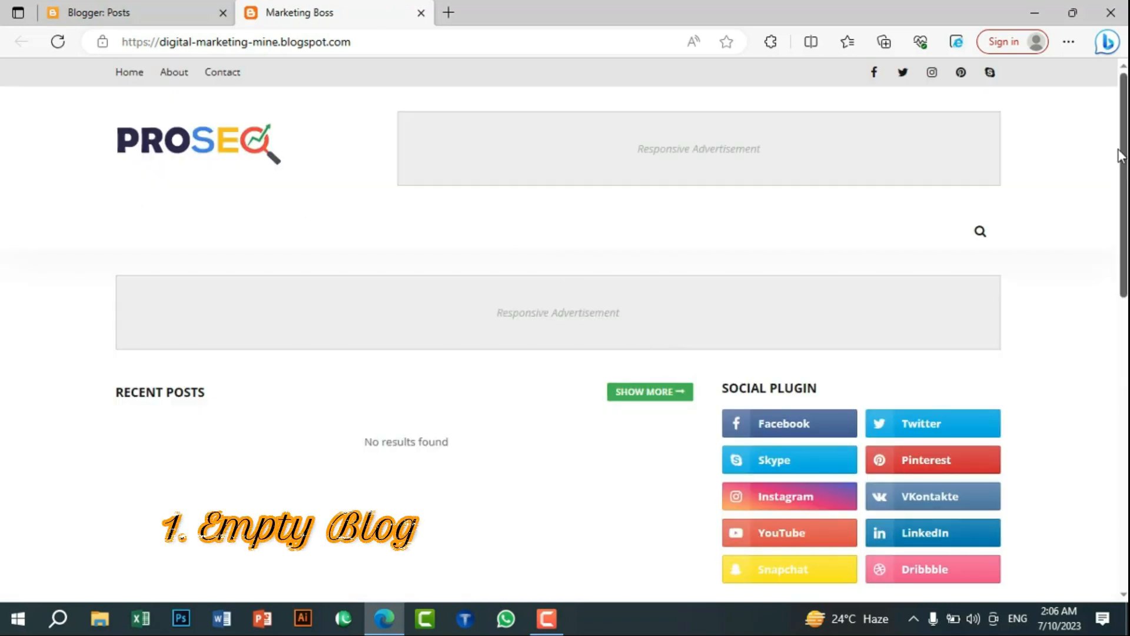
scroll(1120, 155, down, 5)
scroll(1121, 136, up, 5)
scroll(1121, 136, down, 5)
scroll(1124, 129, up, 5)
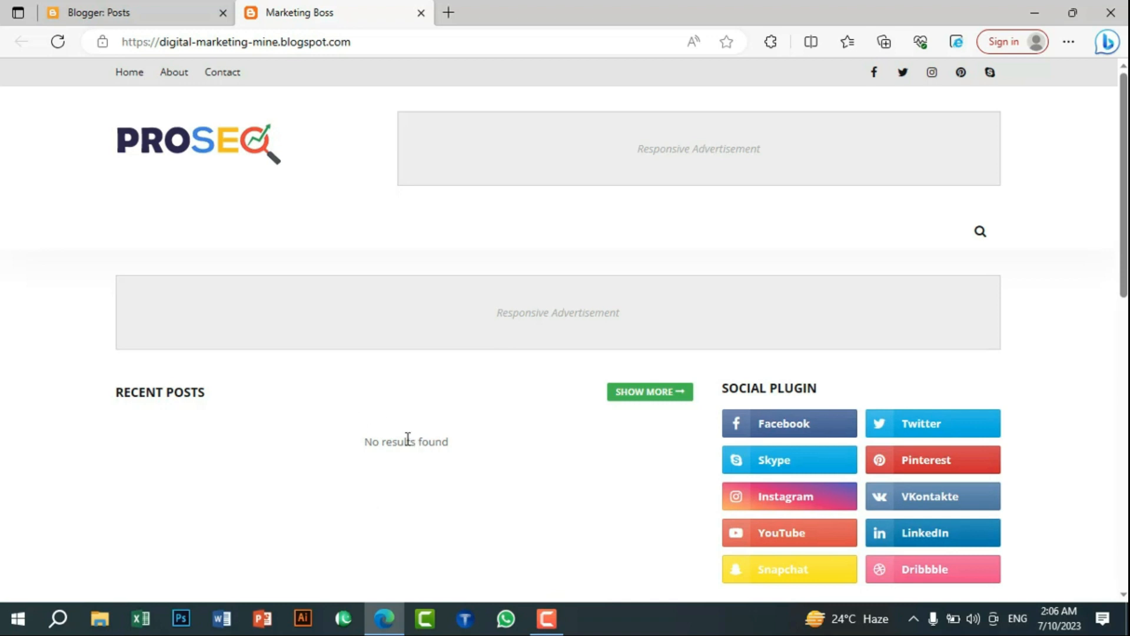
Step: Go to the blog's settings, check the sitemap line in the custom robots.txt under Crawlers and indexing, and save it
click(144, 7)
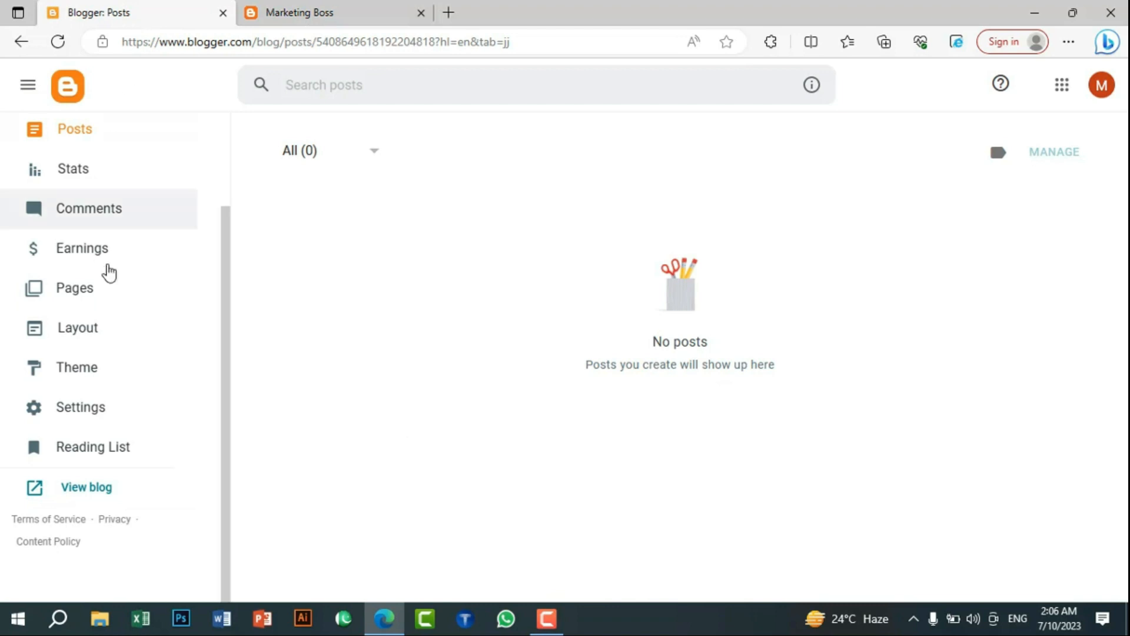
click(76, 409)
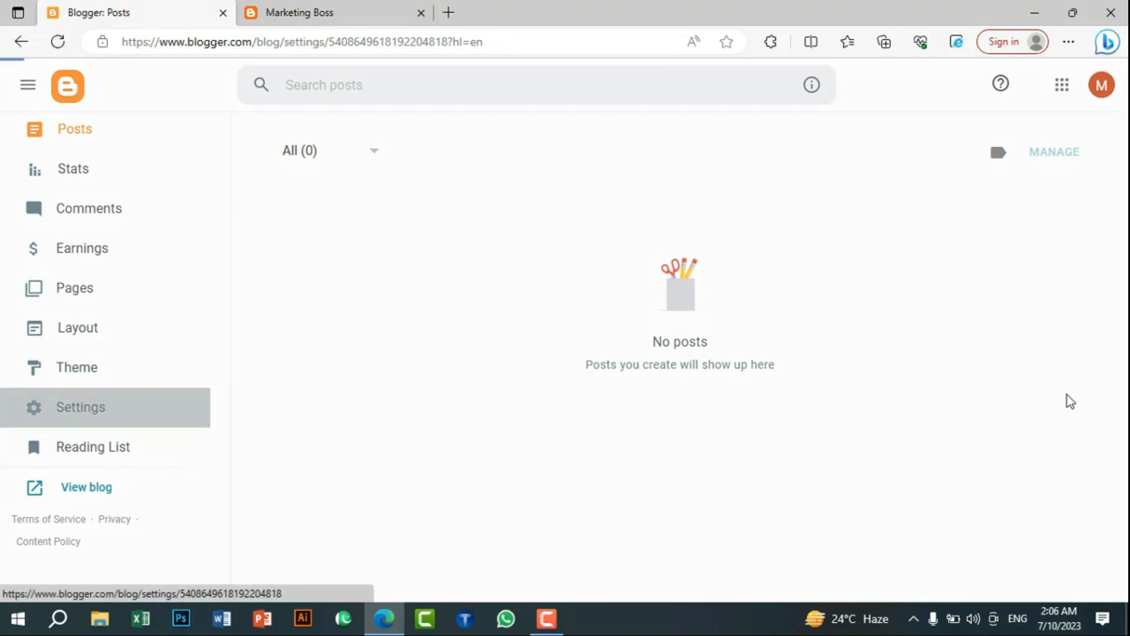
scroll(683, 353, down, 20)
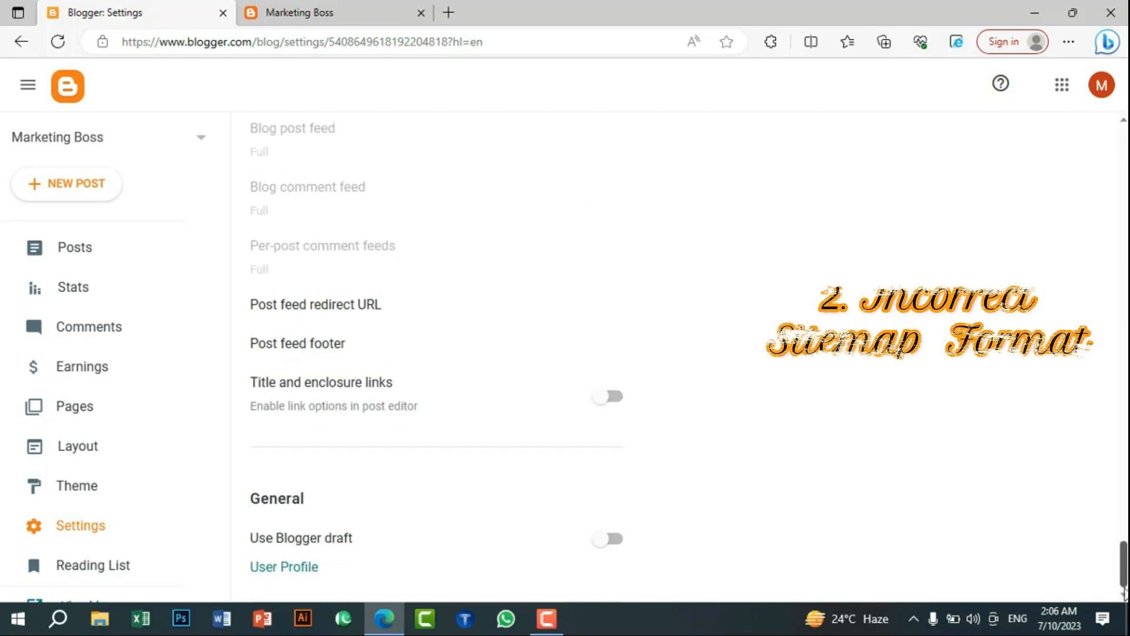
scroll(1112, 530, up, 10)
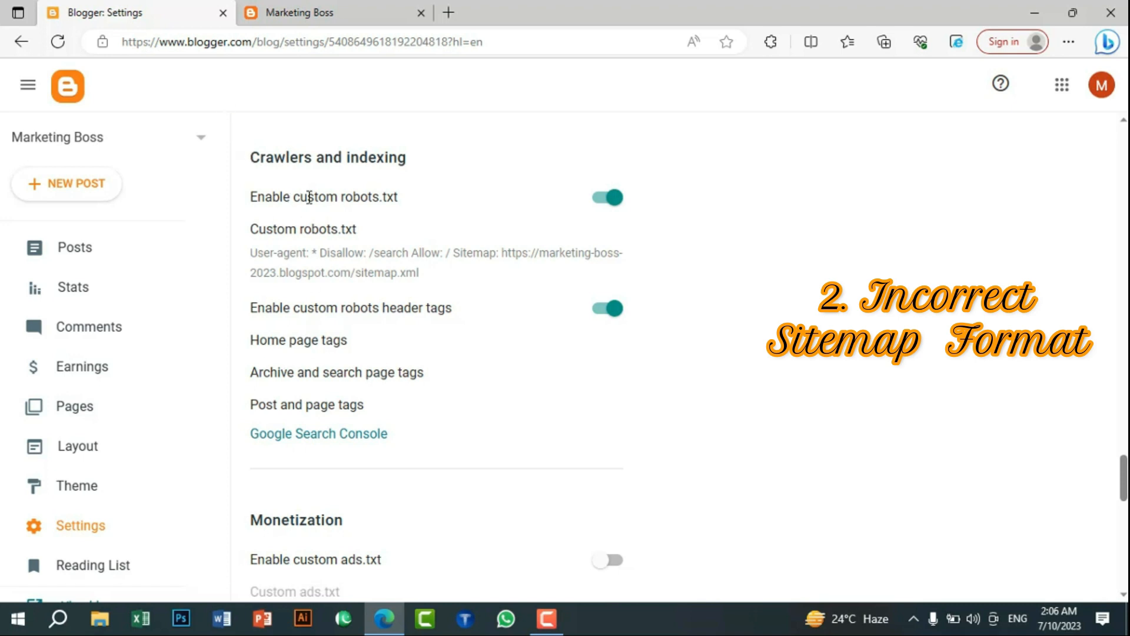
click(338, 268)
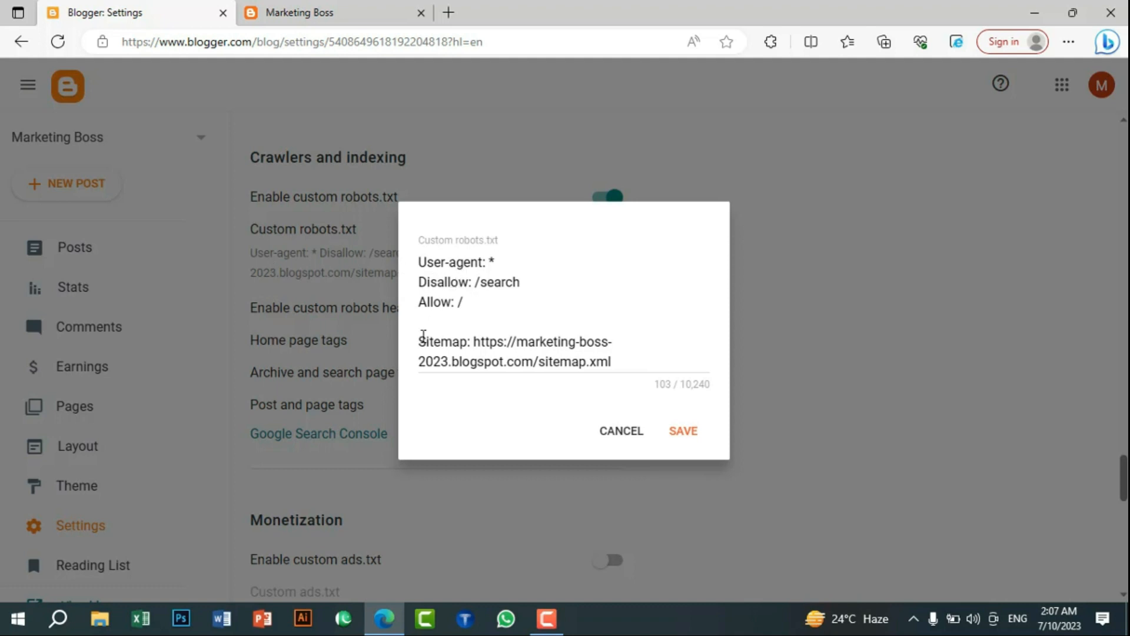
drag(419, 259, 644, 365)
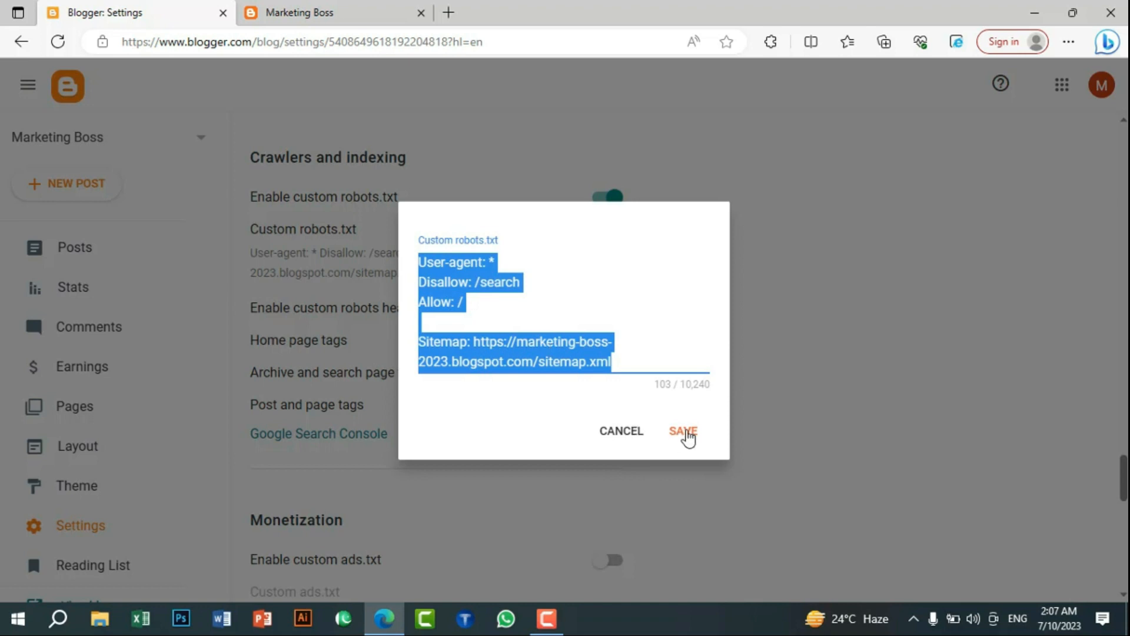
click(686, 435)
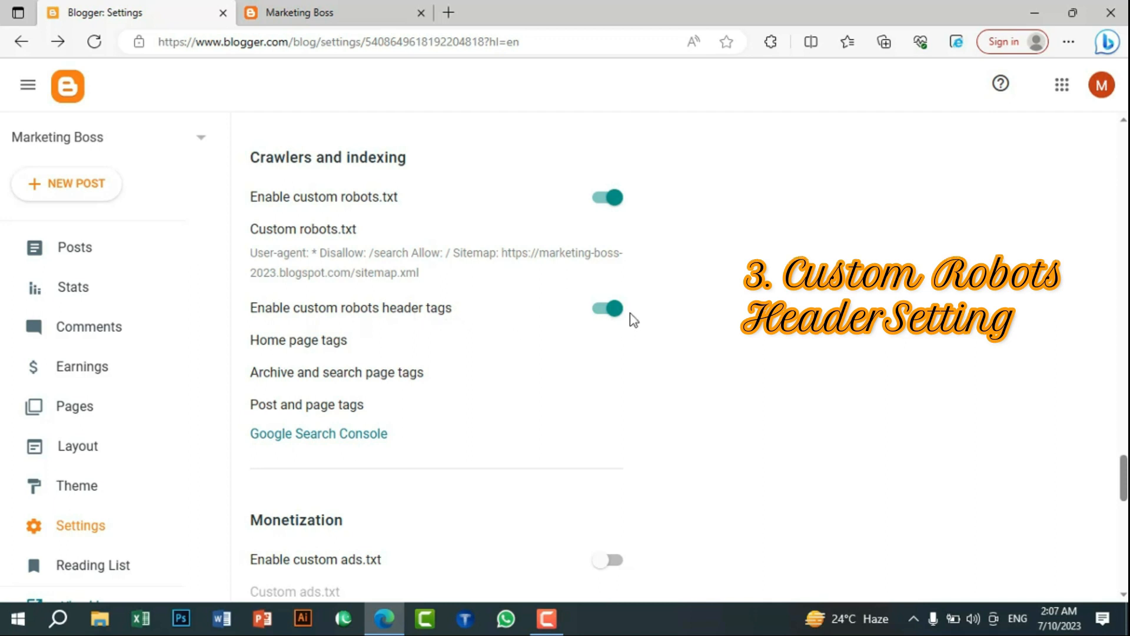
Step: Review and save the custom robot tags for the home page, archive and search pages, and posts and pages
click(321, 341)
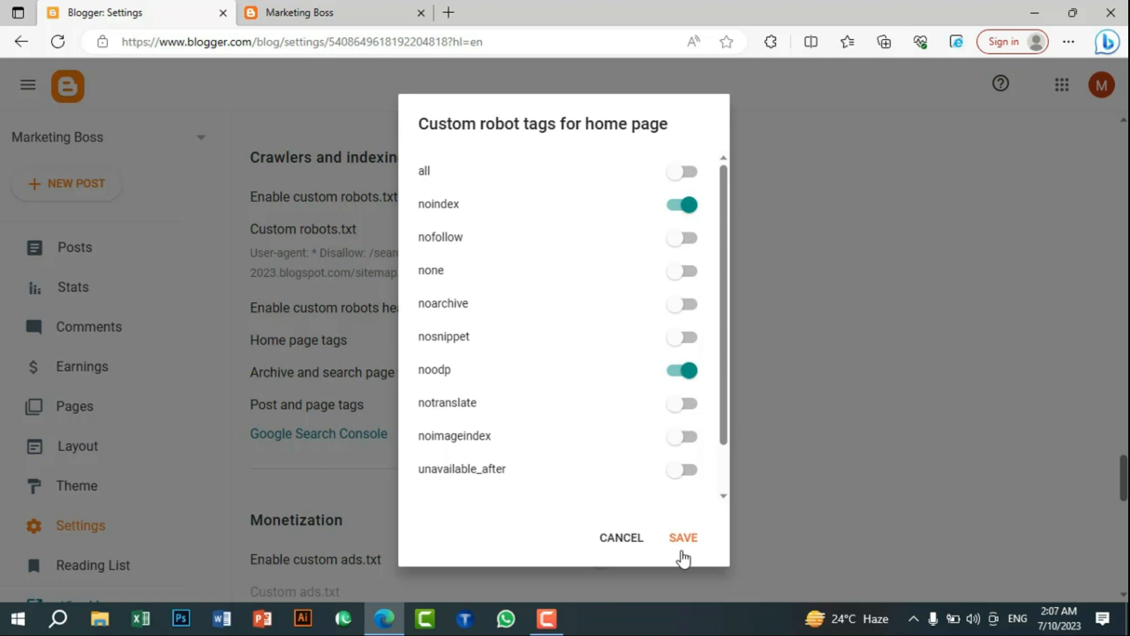
click(682, 540)
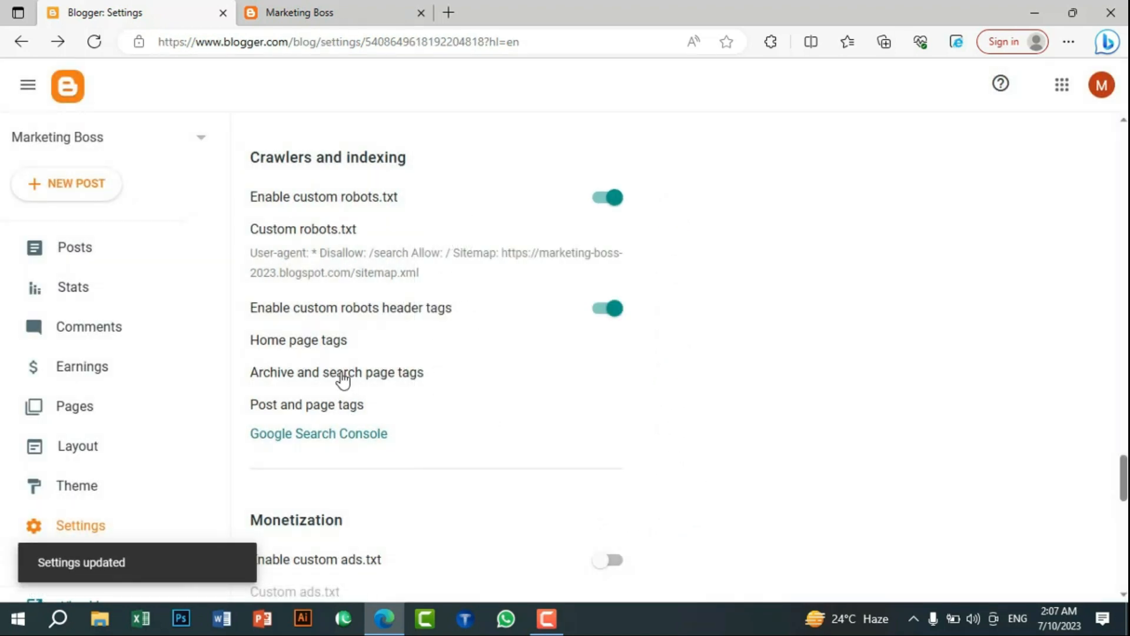
click(342, 378)
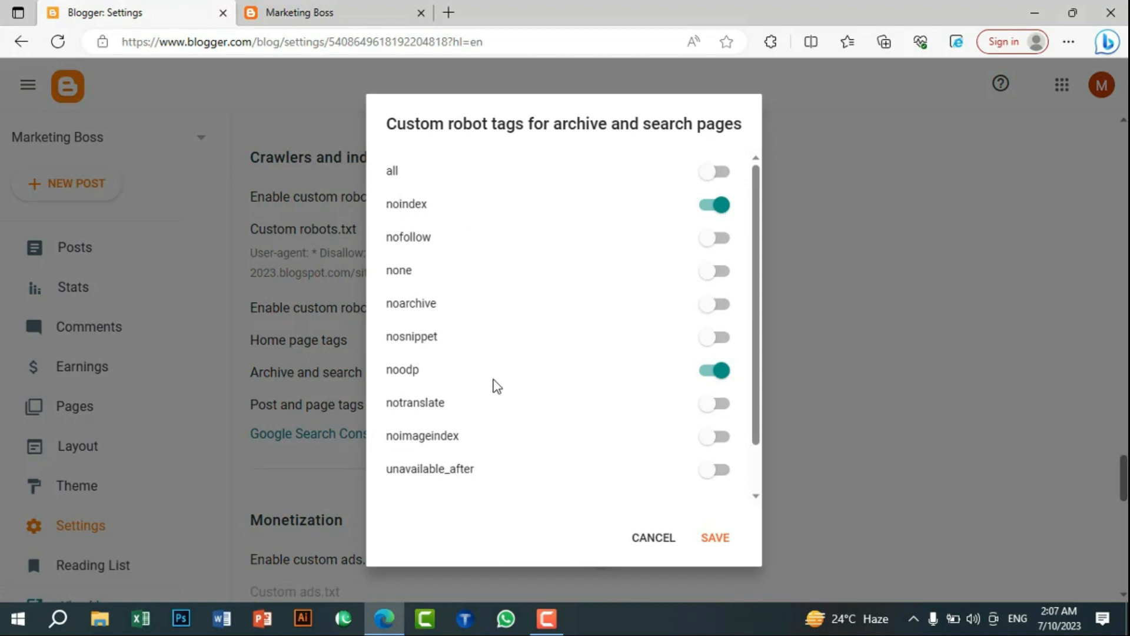
click(716, 539)
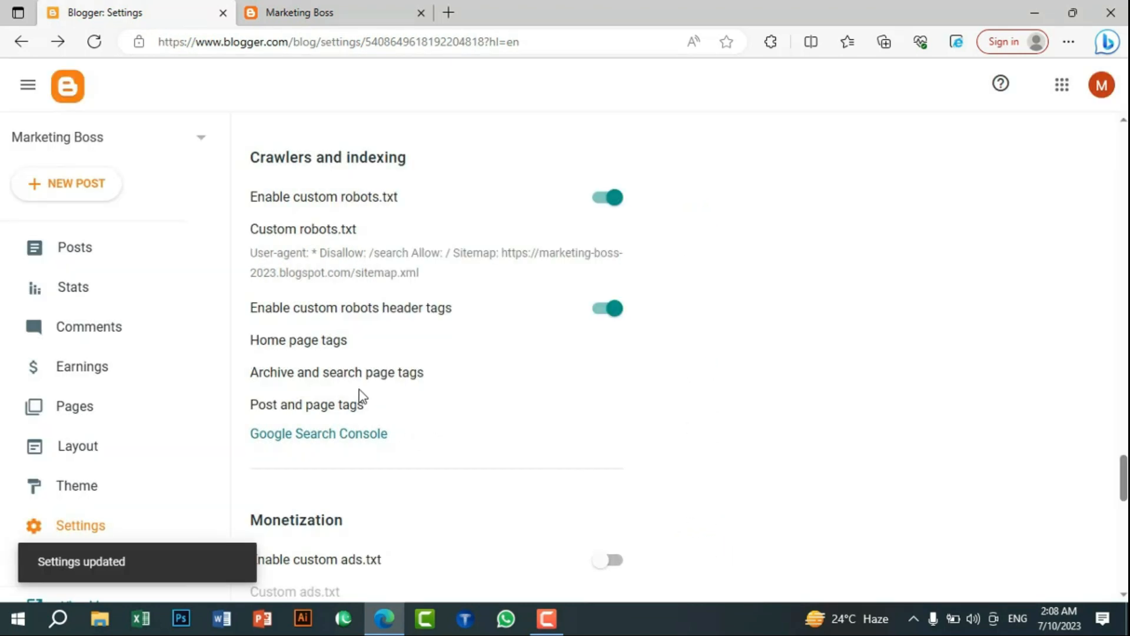
click(333, 406)
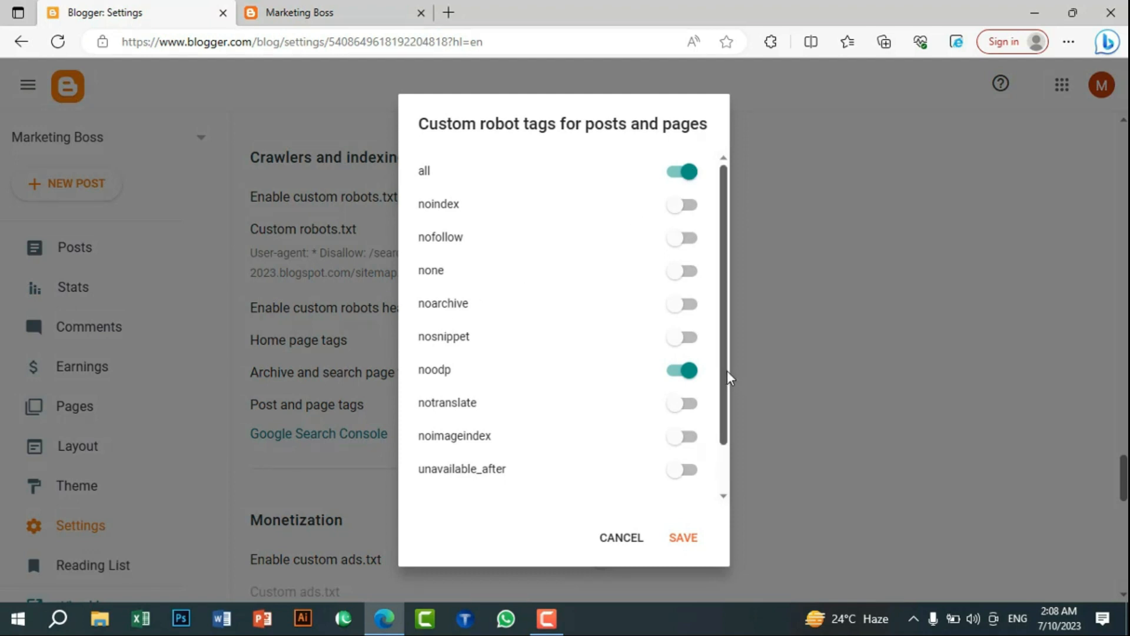
click(693, 533)
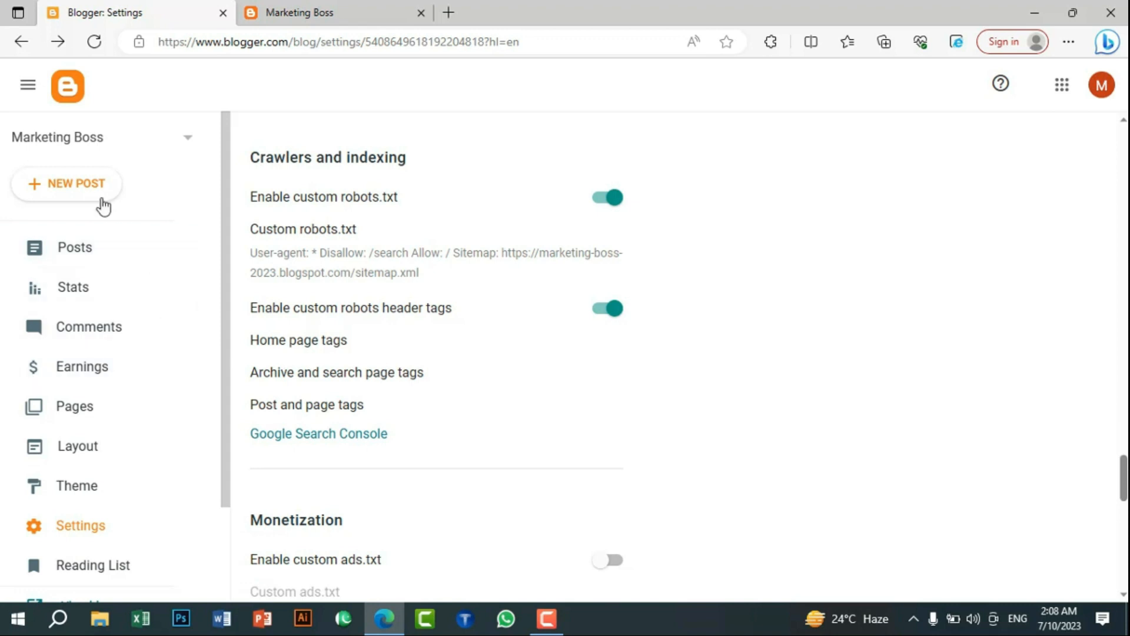
Step: Create a new post with the body text "this blog content will be available soon", correcting the spelling of "available"
click(56, 187)
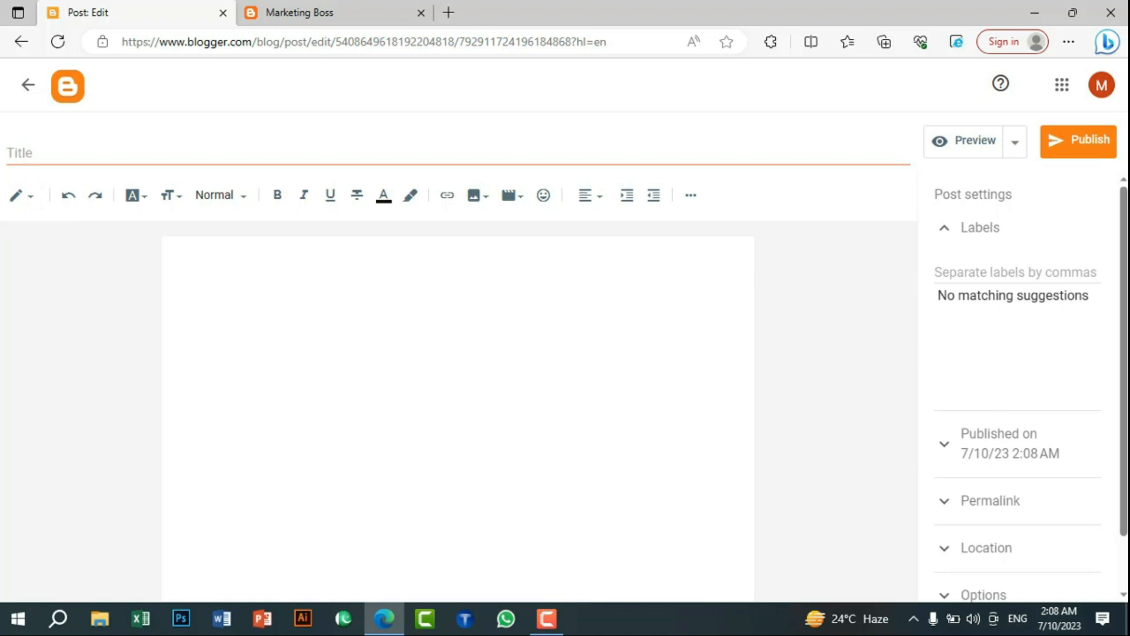
click(235, 291)
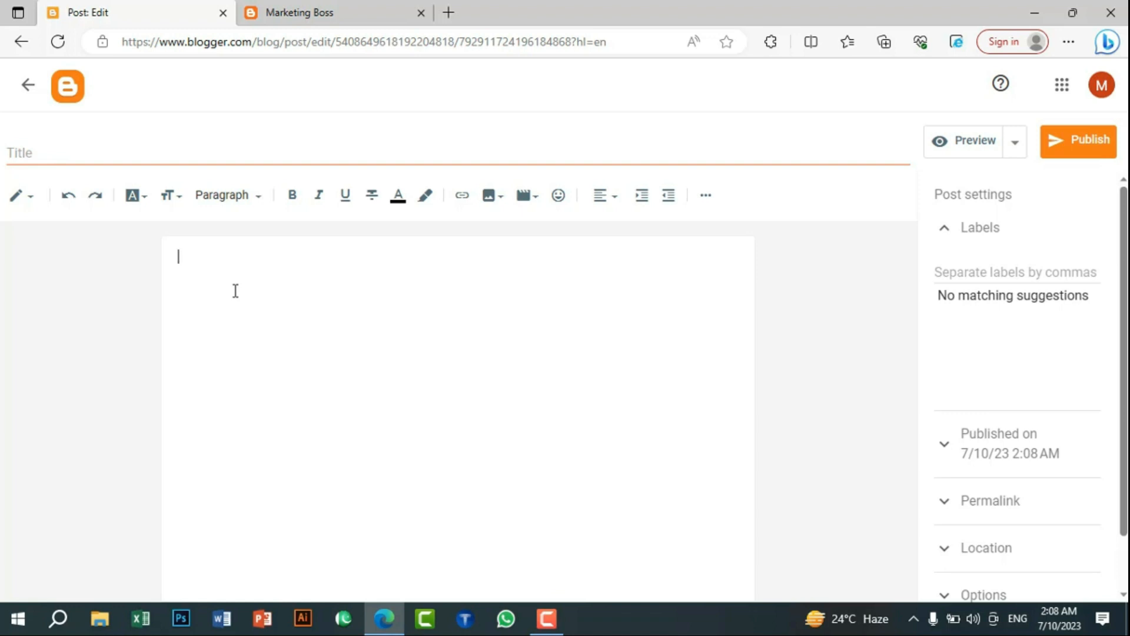
text(this blog content will be)
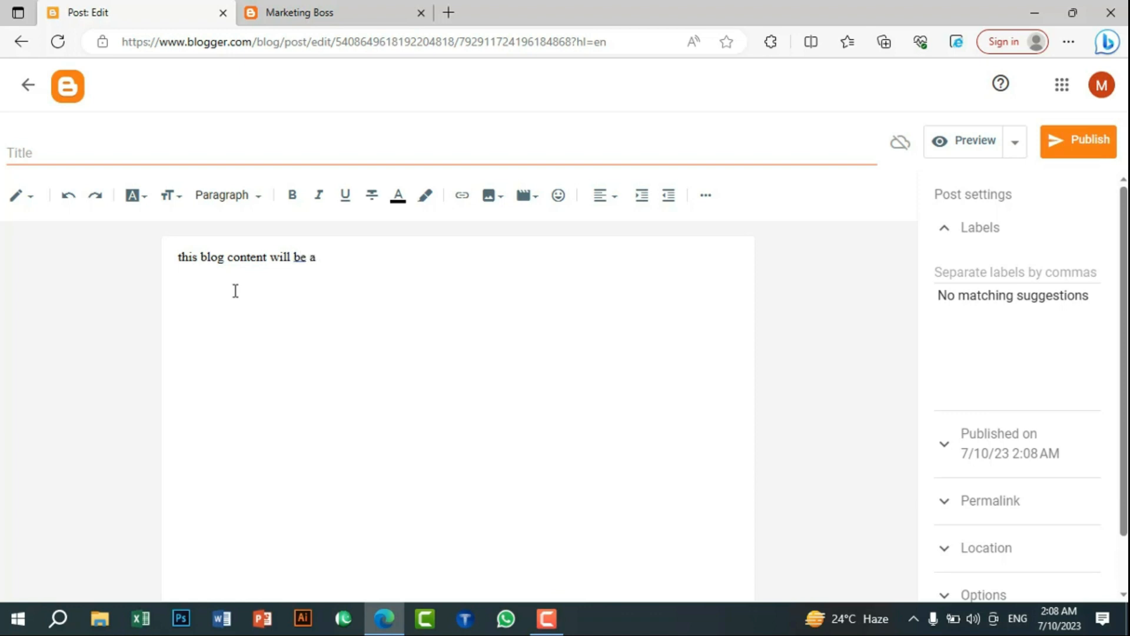
text(ailabe soon)
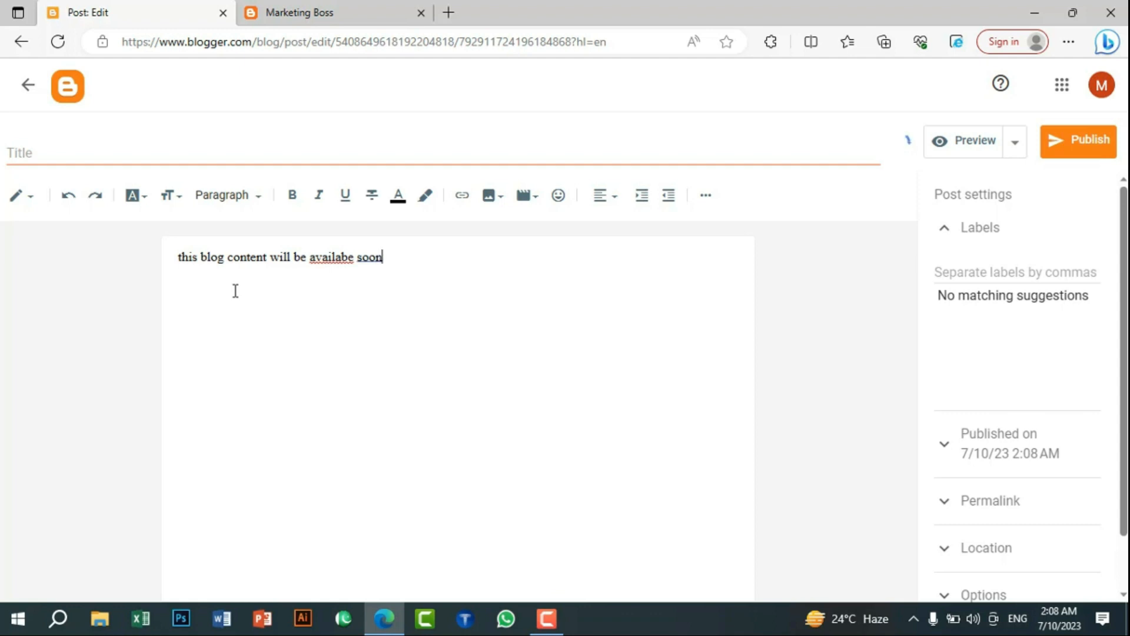
right_click(330, 259)
click(354, 277)
Step: Format the post's body sentence as a Heading and center it
drag(181, 257, 449, 270)
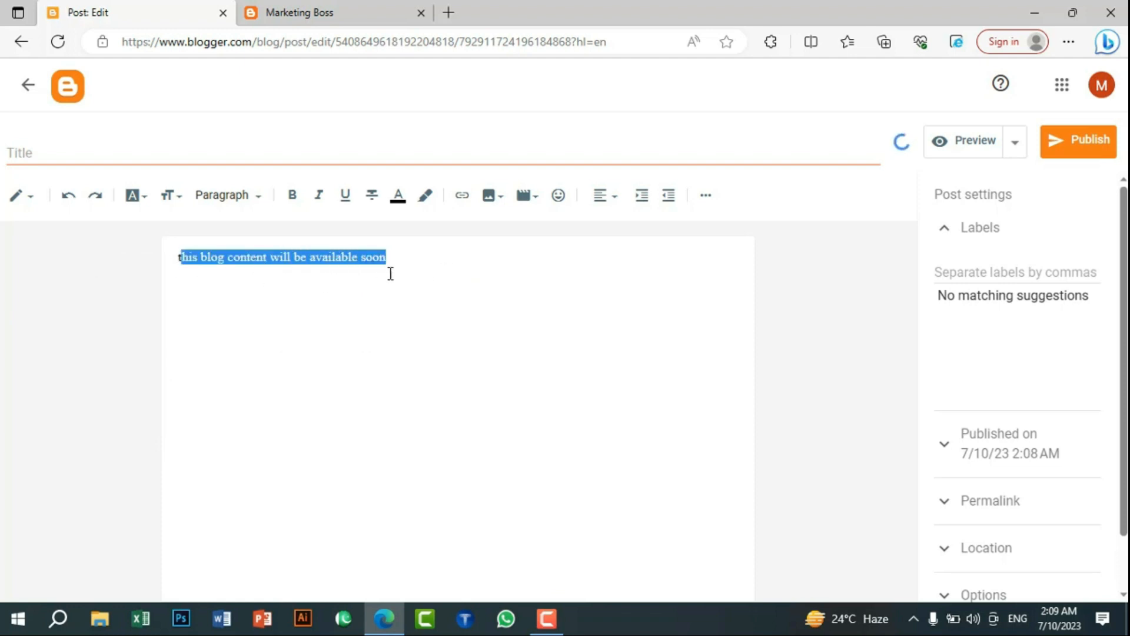
click(176, 258)
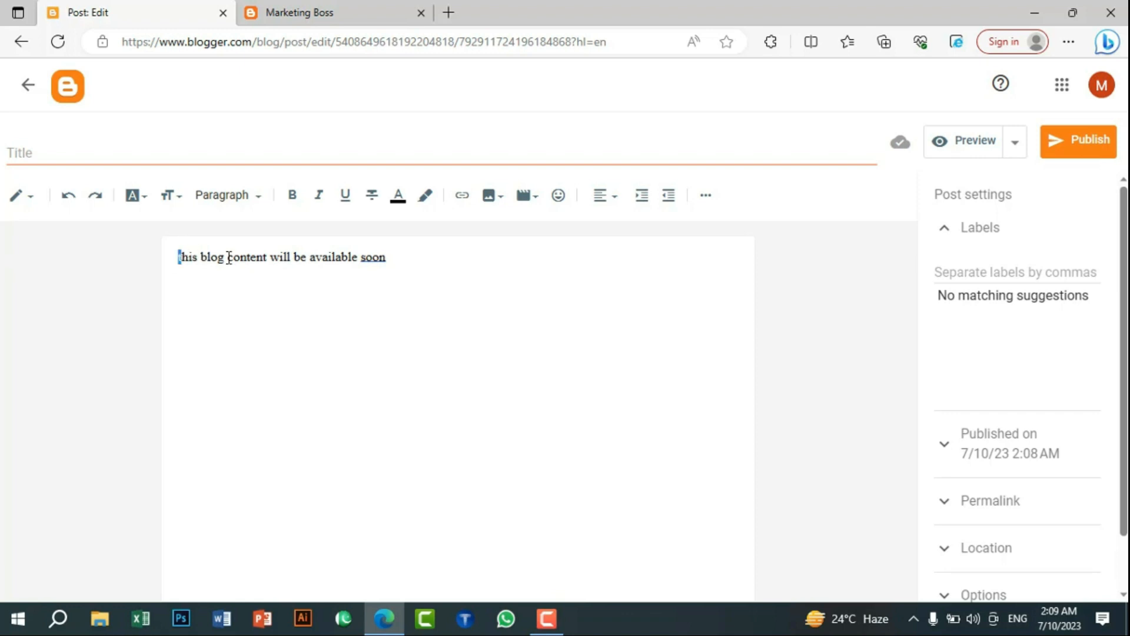
drag(229, 259, 429, 265)
click(259, 199)
click(247, 269)
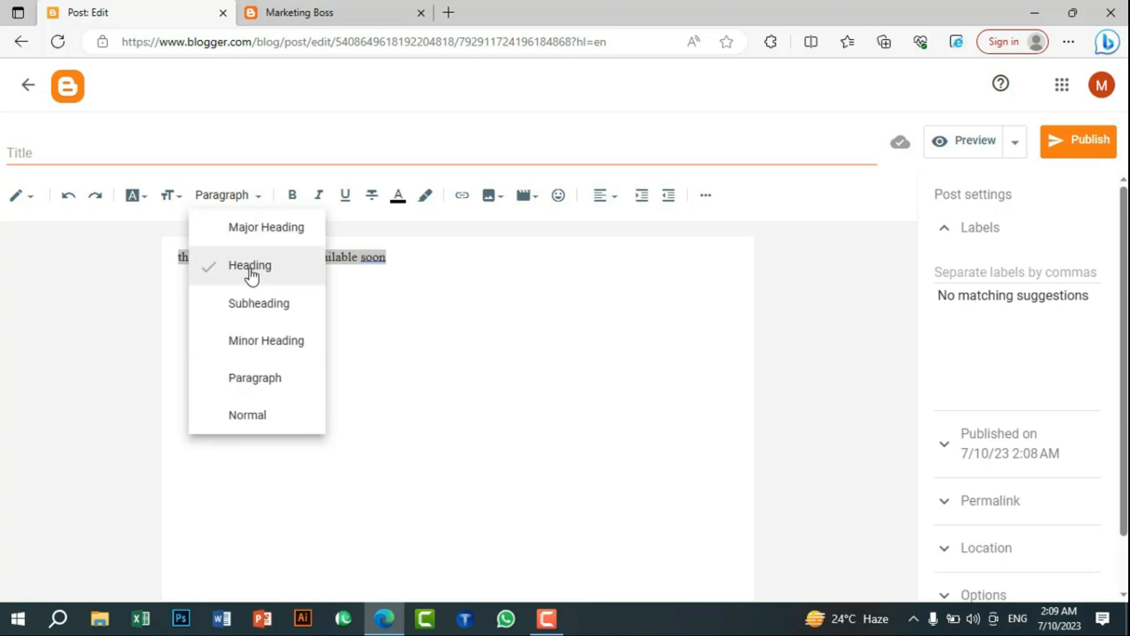
click(566, 269)
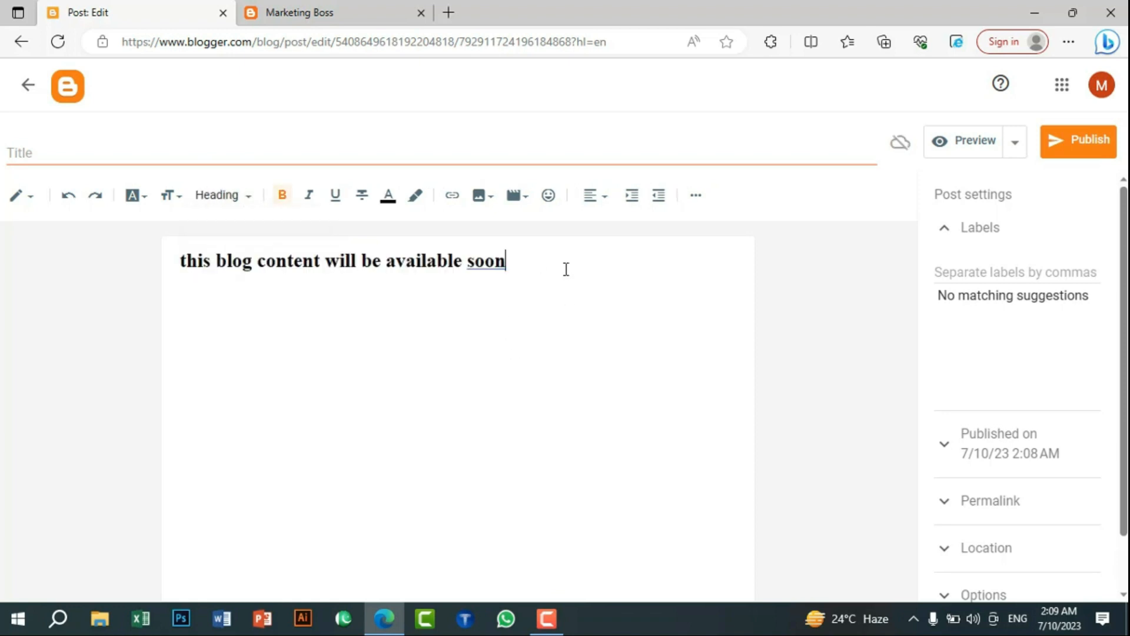
click(603, 203)
click(618, 242)
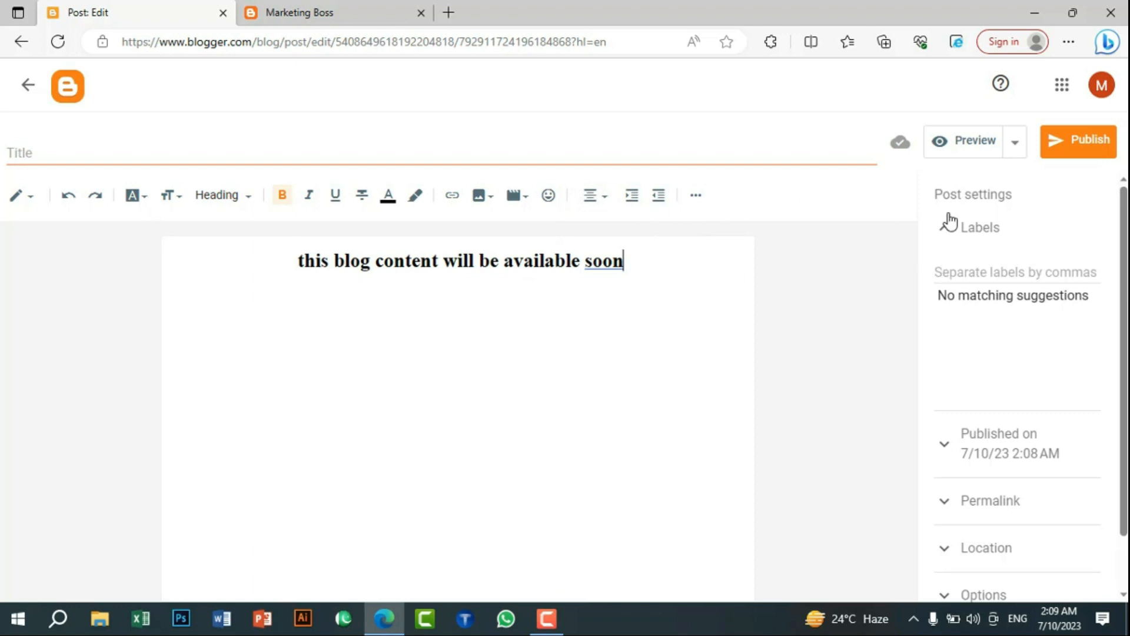
Step: Check the Home page on the live blog and return to the post editor
click(339, 17)
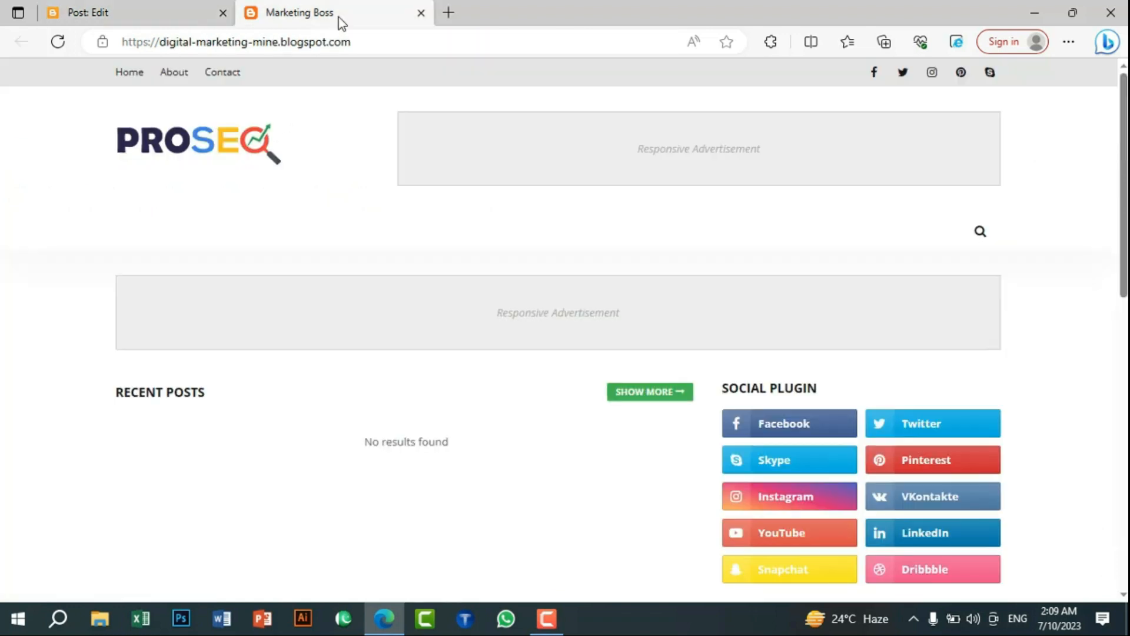
click(129, 74)
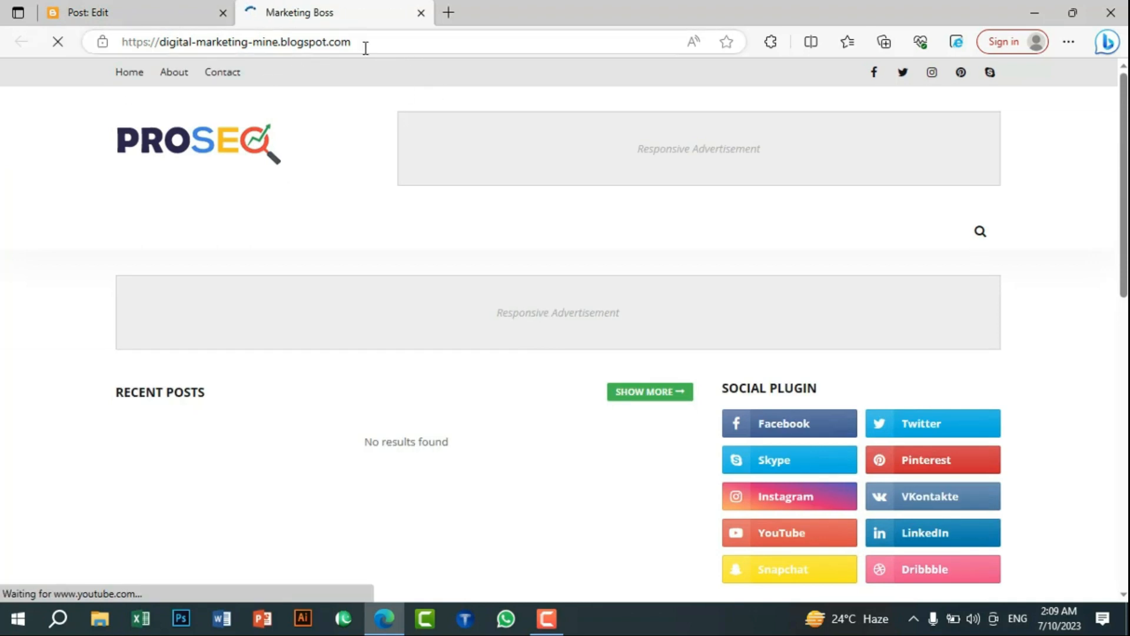
click(126, 16)
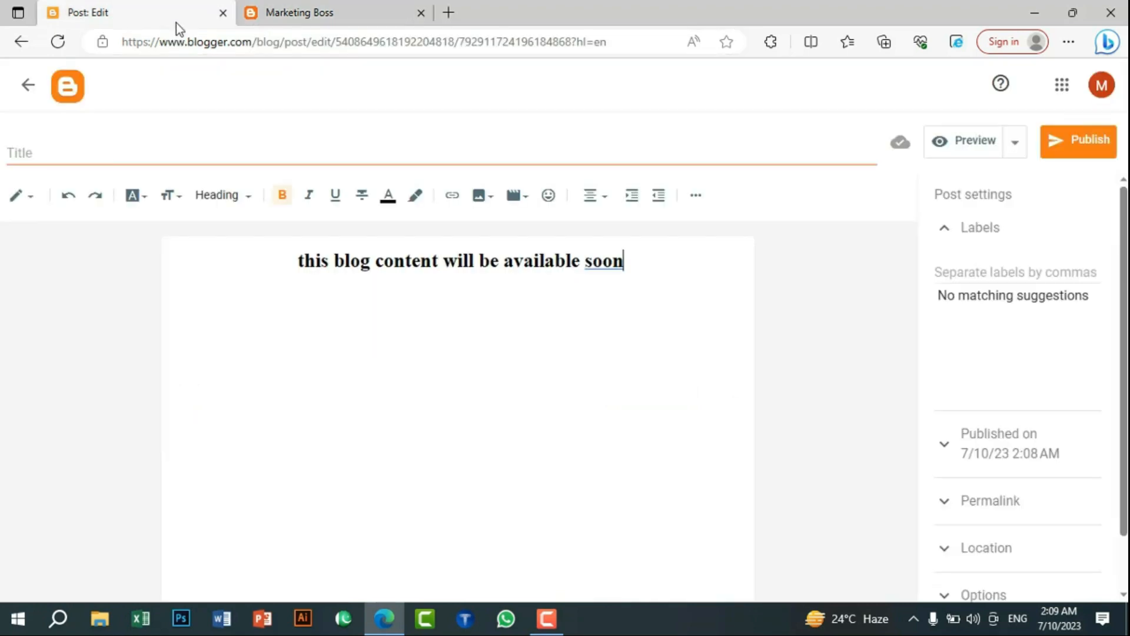
Step: Title the post "alert" and add the label "home" to it
click(110, 159)
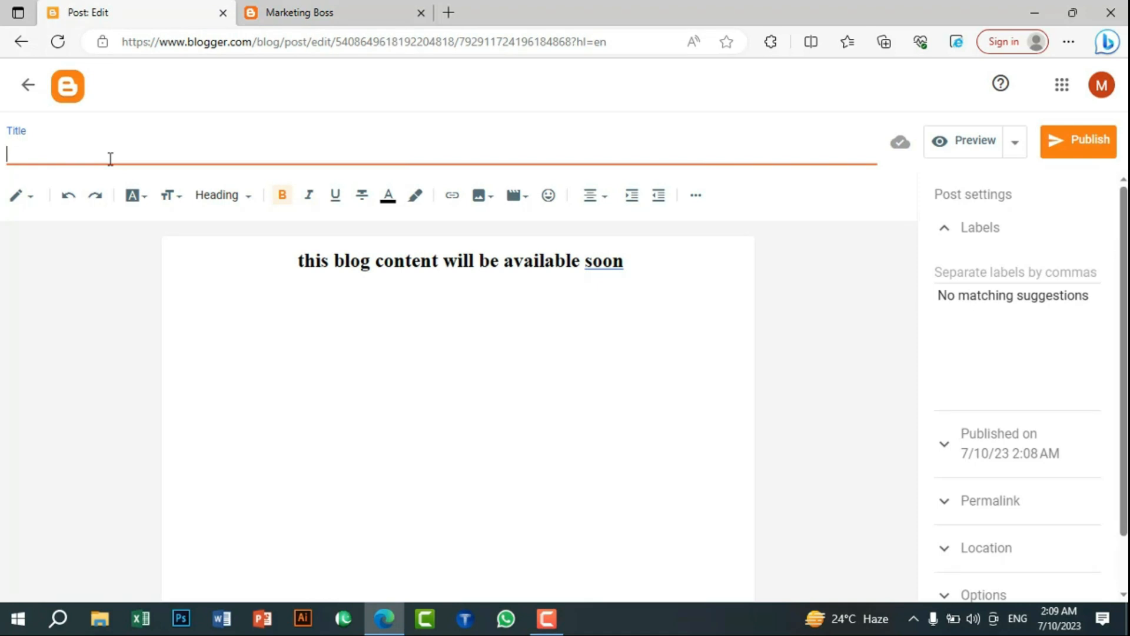
text(alert)
click(968, 236)
click(969, 238)
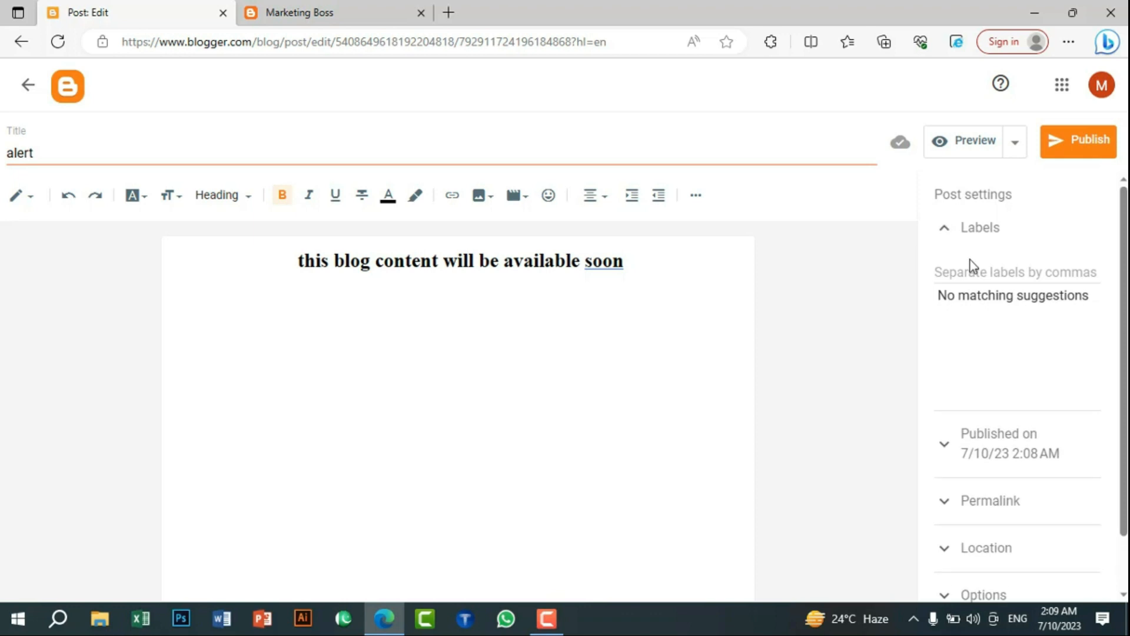
click(970, 271)
text(home)
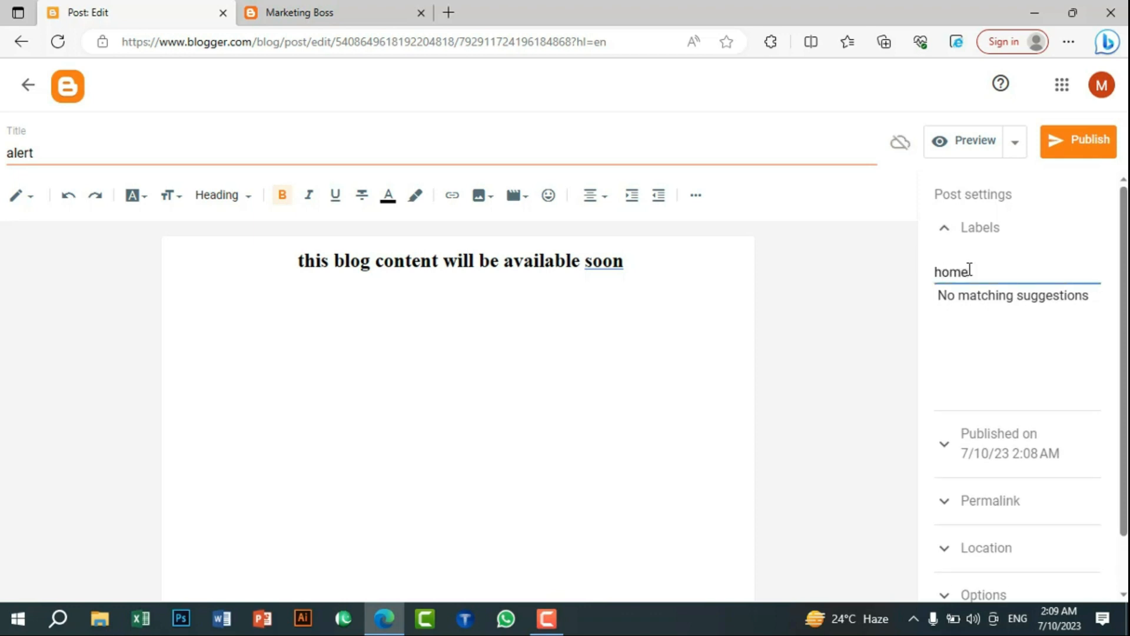
click(952, 227)
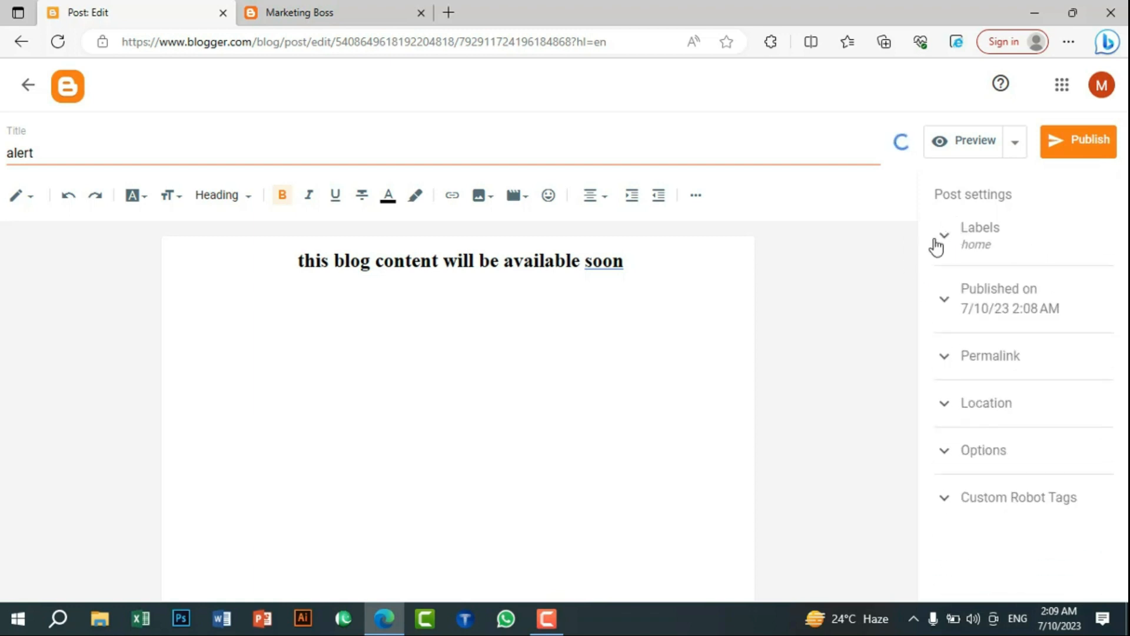
Step: Publish the "alert" post to the blog and view it on the live site
click(1083, 148)
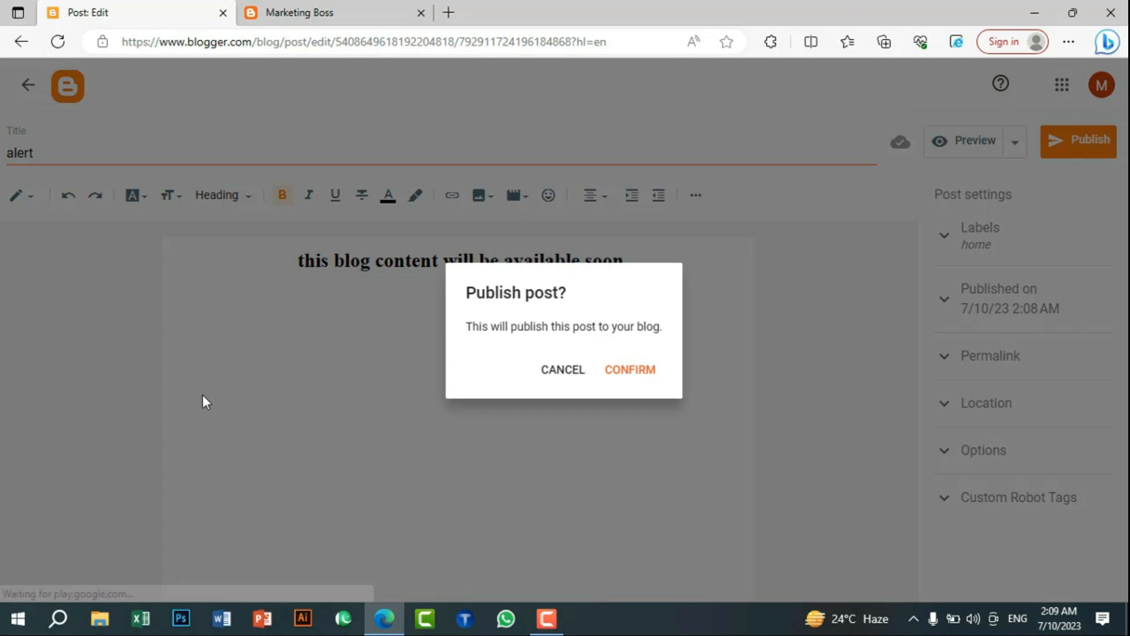
click(631, 376)
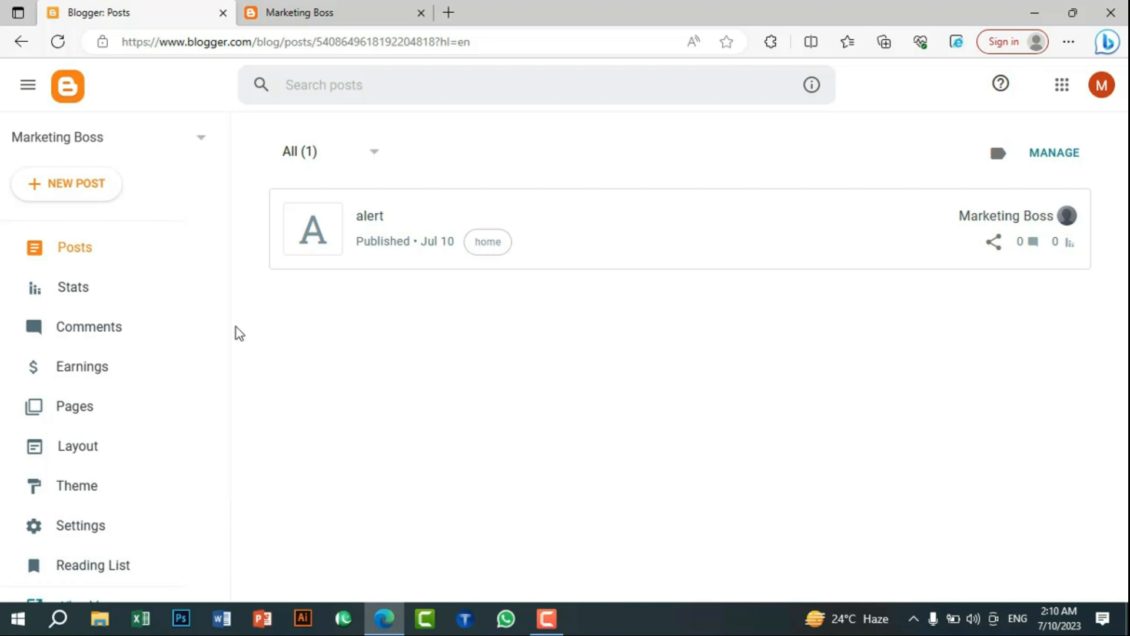
scroll(146, 488, down, 2)
click(100, 486)
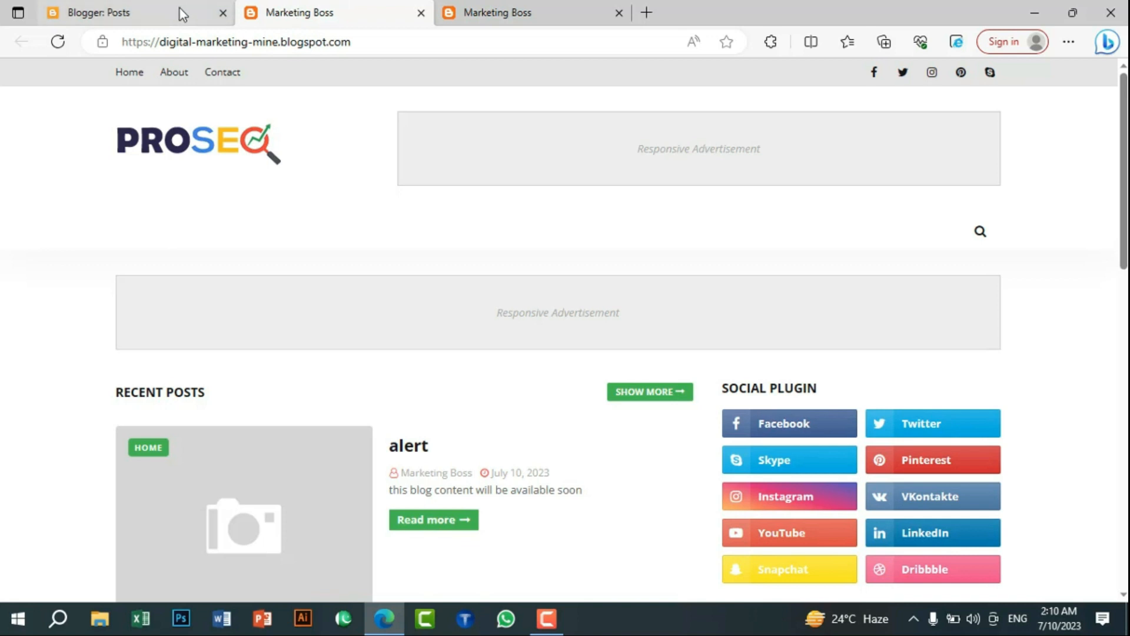
Step: Return to Blogger, open Google Search Console from the blog's settings, and go to the Sitemaps page
click(150, 18)
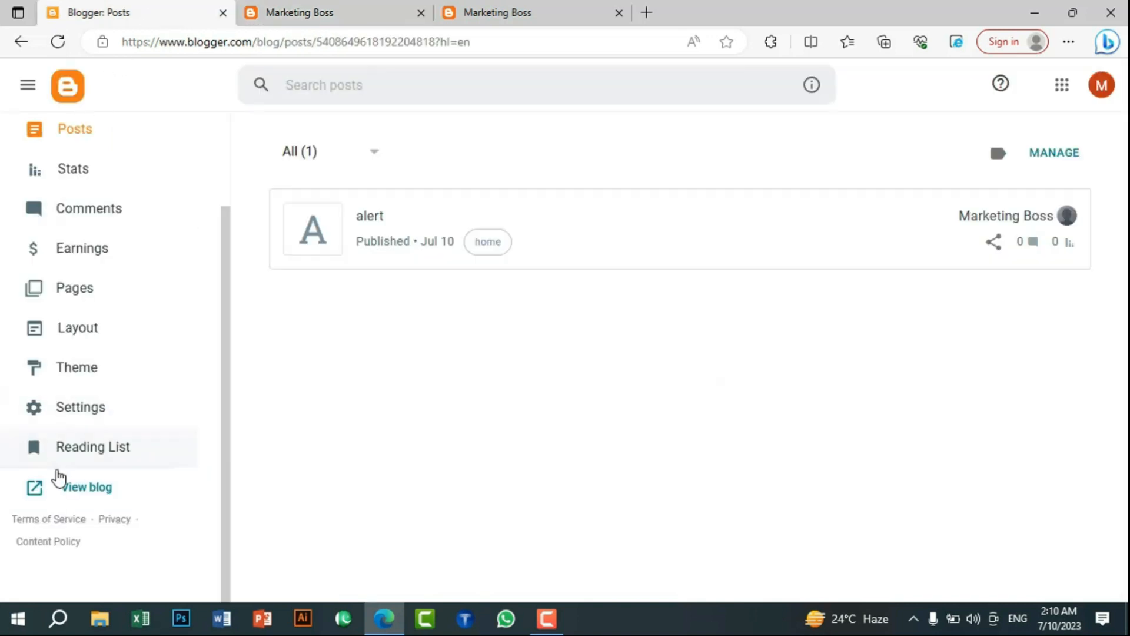
click(105, 410)
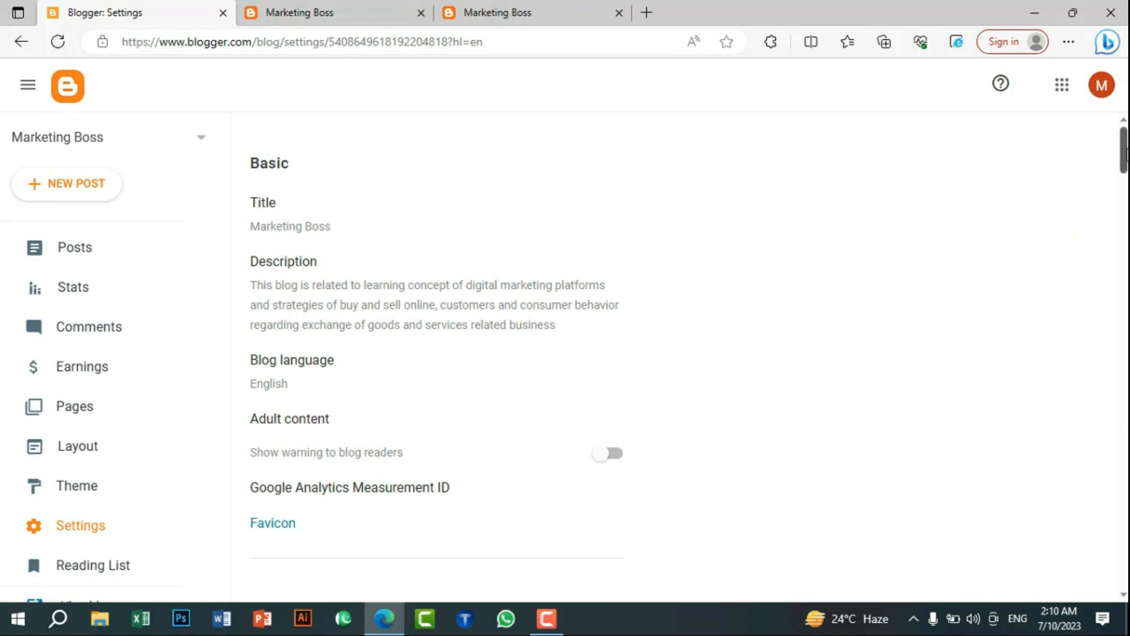
drag(1126, 155, 1122, 484)
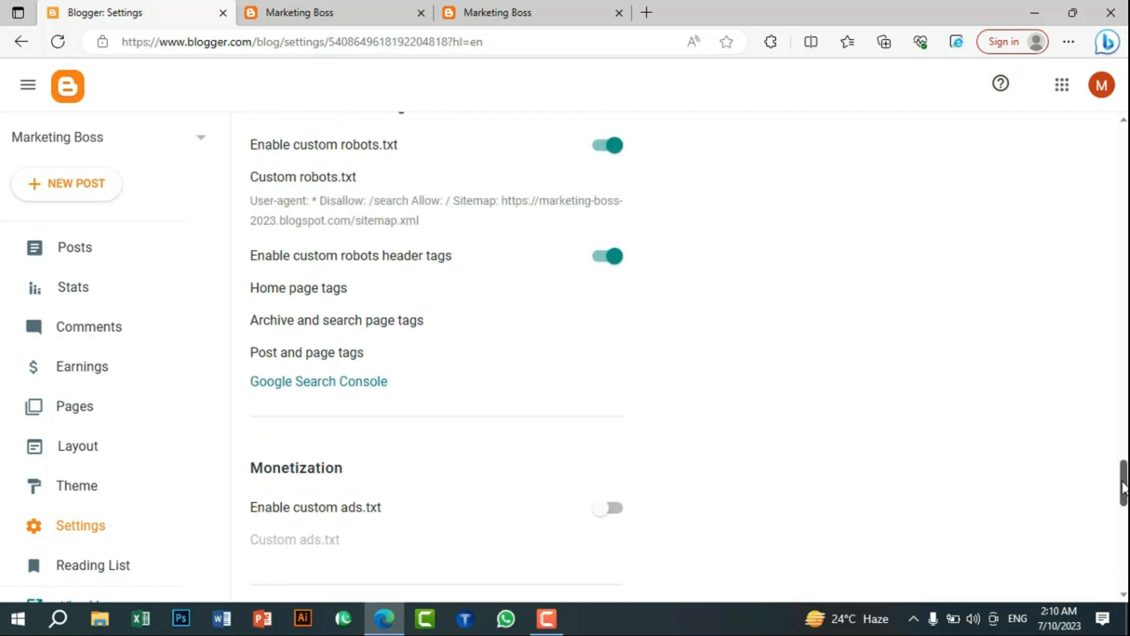
click(299, 384)
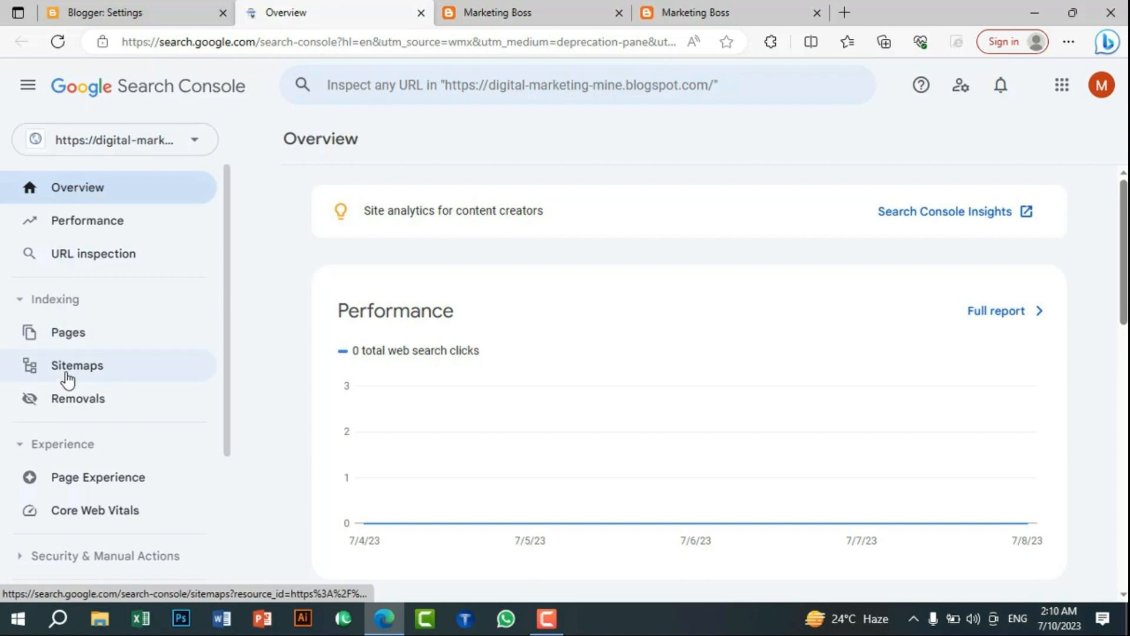
click(67, 380)
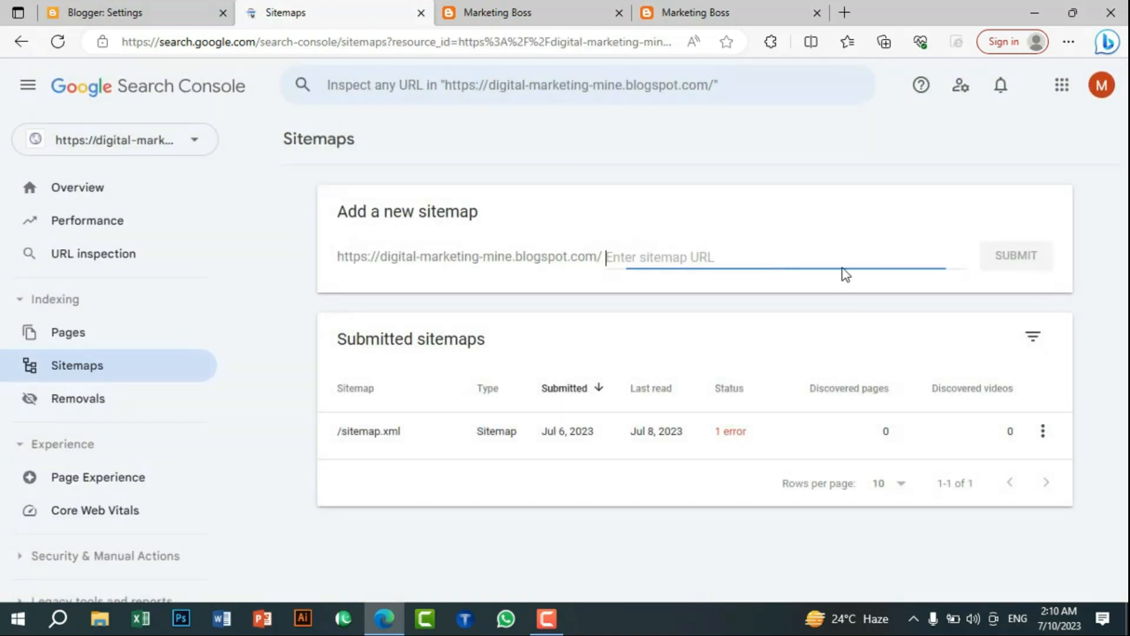
Step: Submit sitemap.xml as a new sitemap for the digital-marketing-mine blog and dismiss the submission message
text(sitemap.xml)
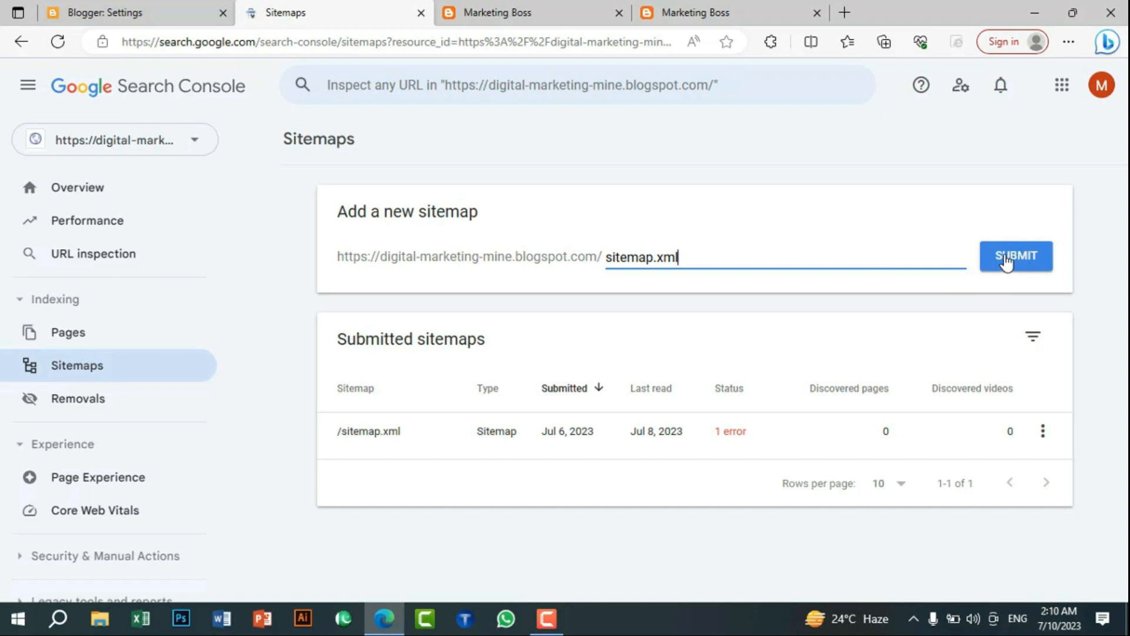
click(1006, 261)
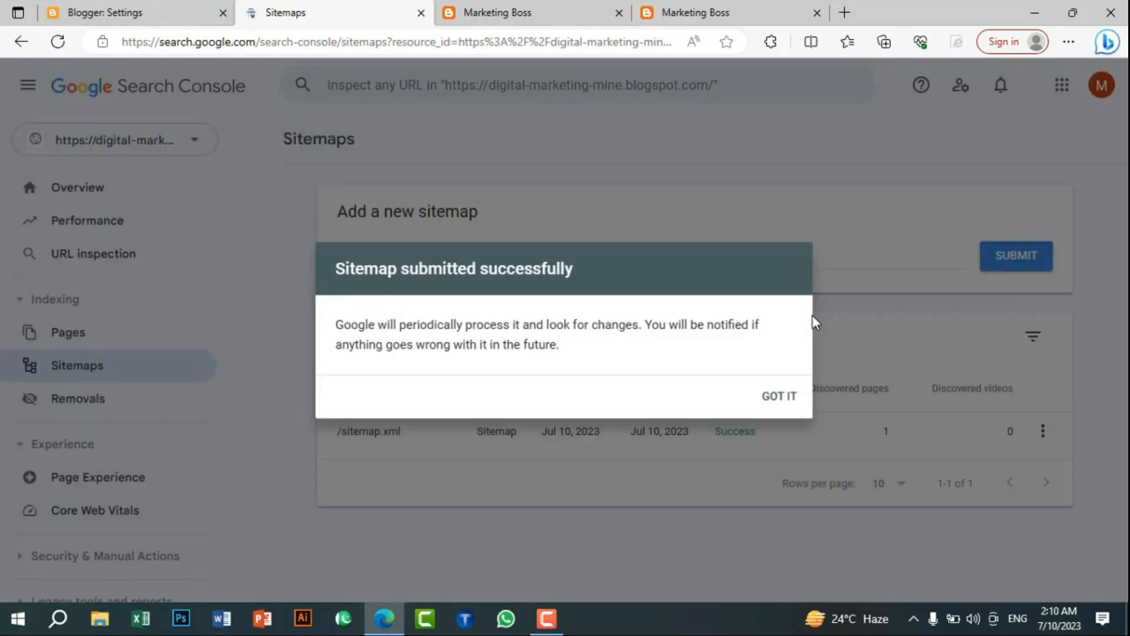
click(778, 396)
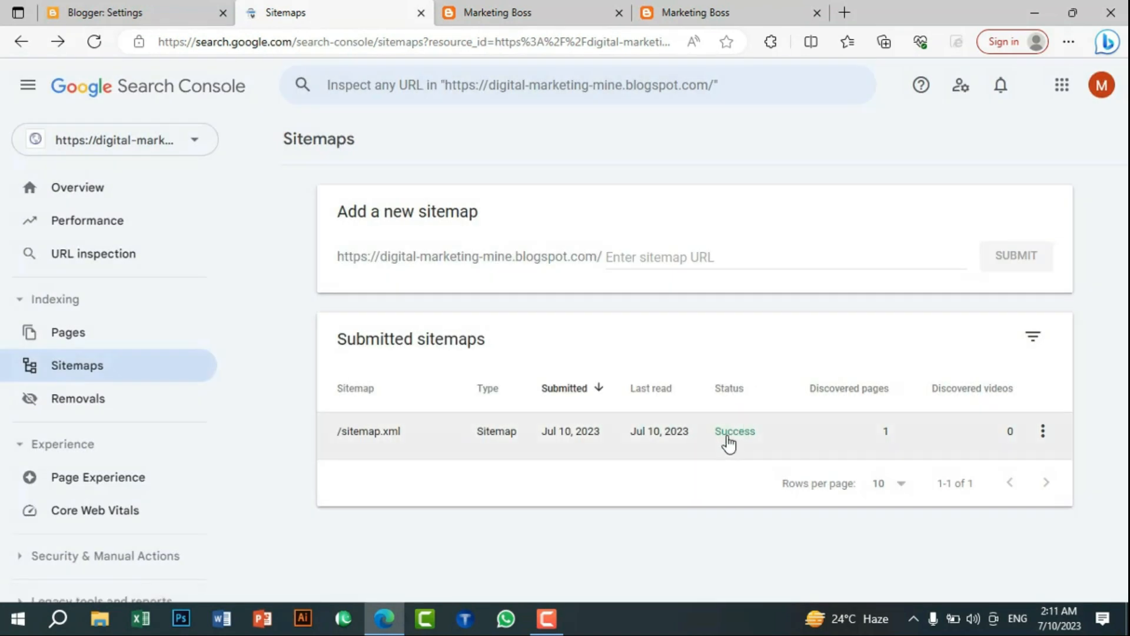